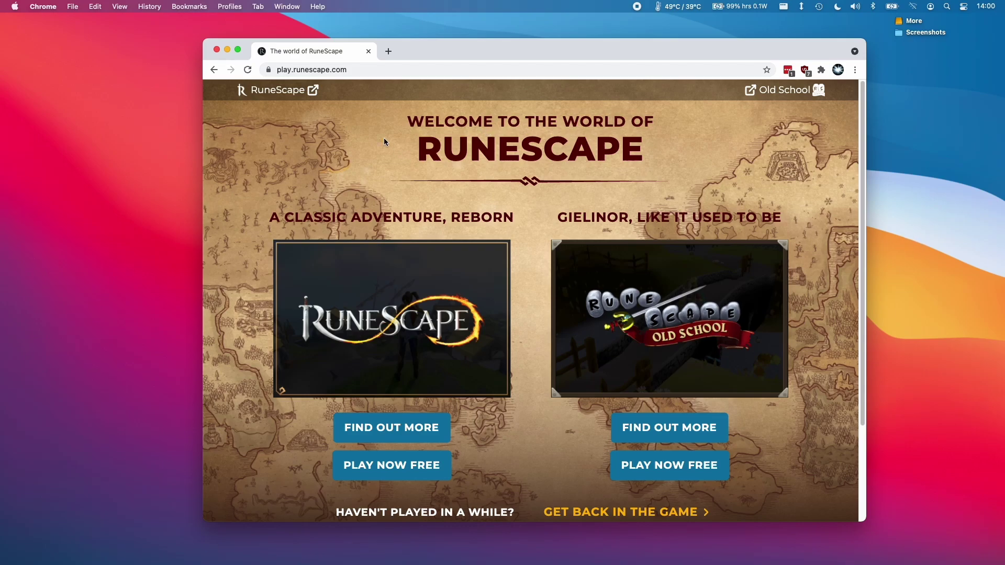
# Fill in the RuneScape sign-up form and follow the link to the download page
pyautogui.moveTo(384, 139); pyautogui.dragTo(587, 148)
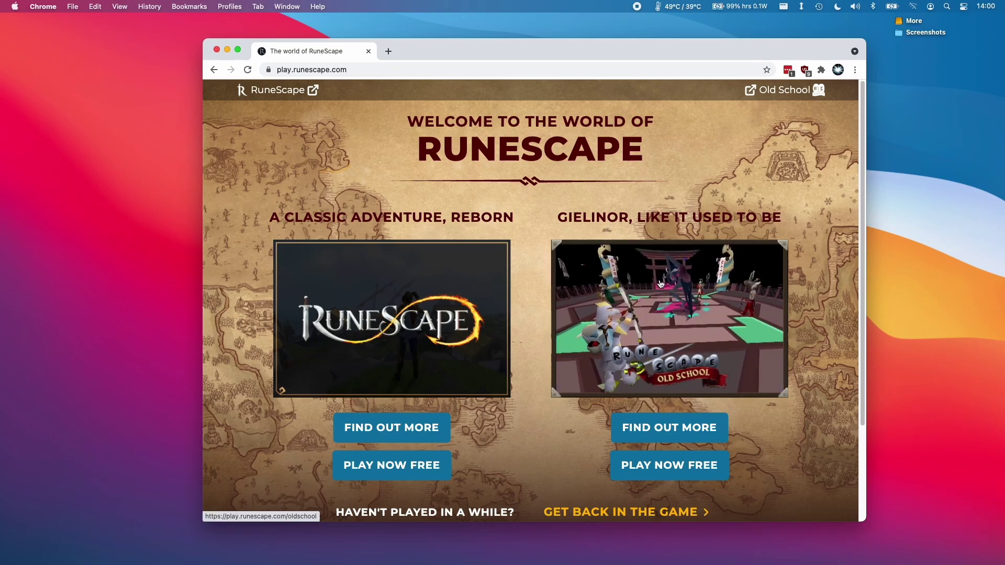
pyautogui.moveTo(392, 319)
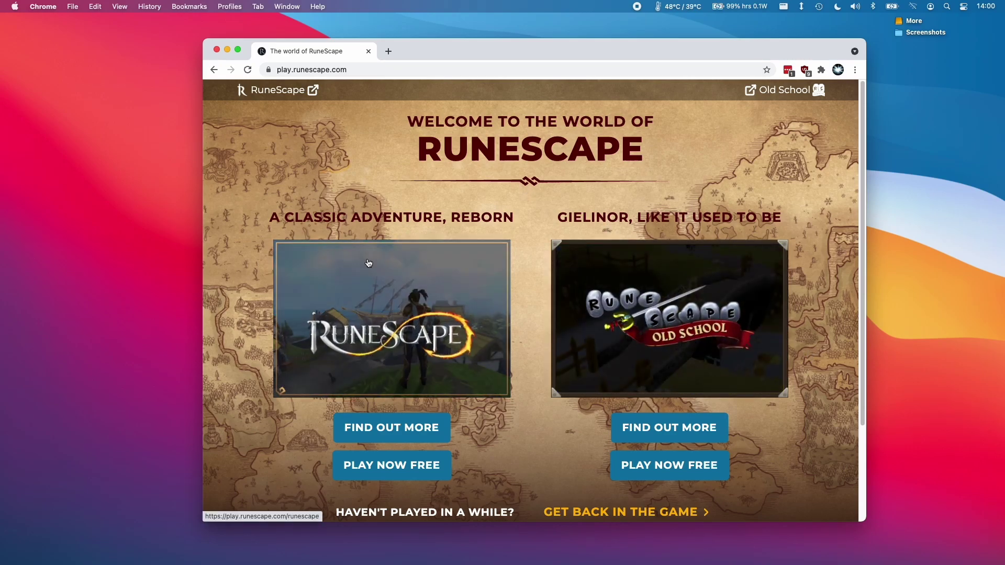
pyautogui.scroll(-1, 401, 366)
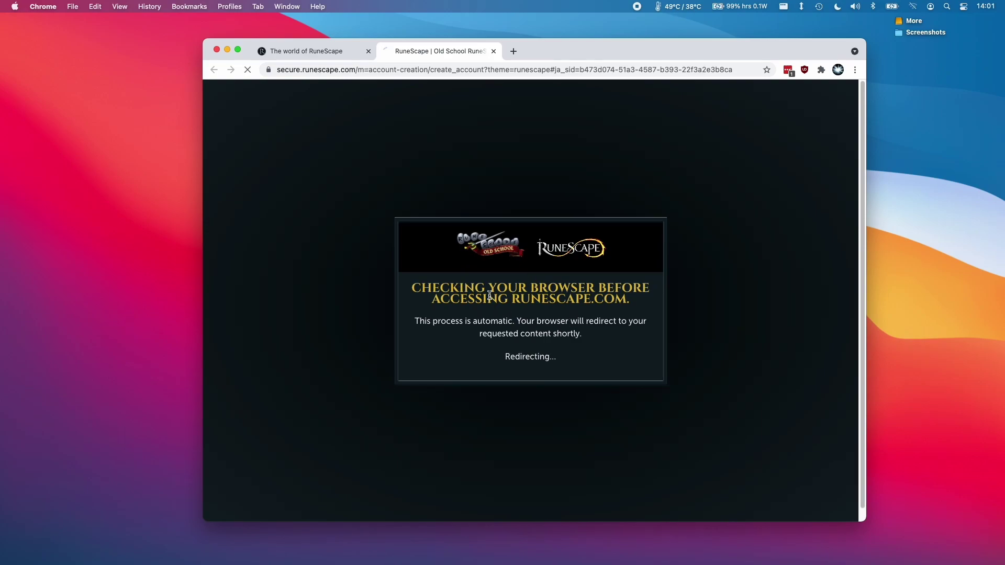
pyautogui.scroll(-3, 540, 293)
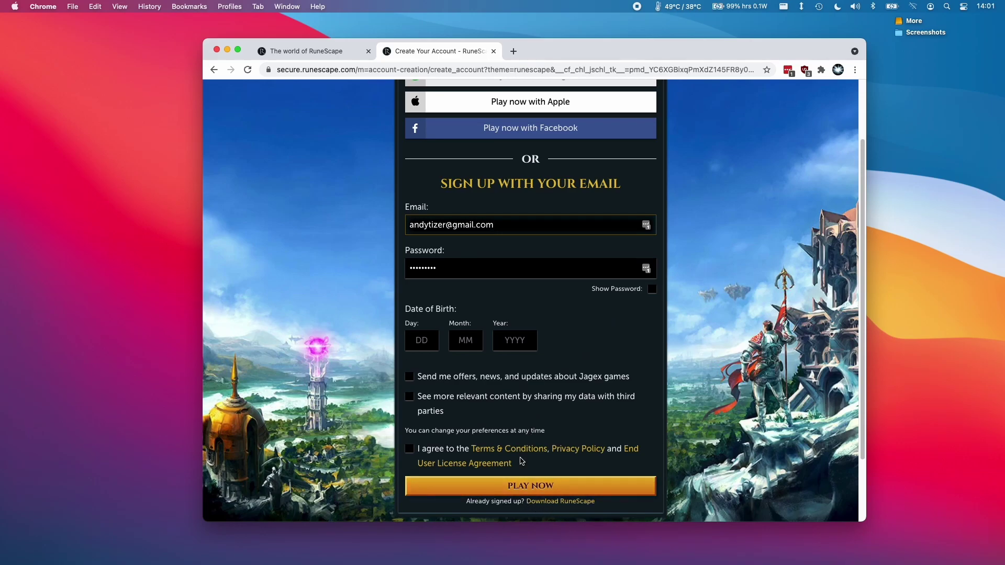
# Download RuneScape.dmg for Mac and open the disk image
pyautogui.click(557, 503)
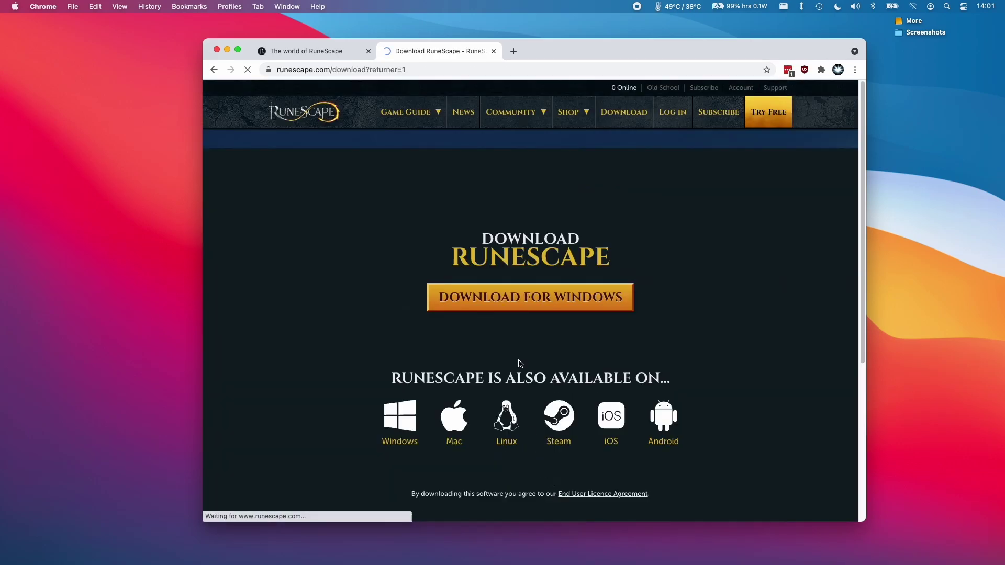
pyautogui.click(514, 267)
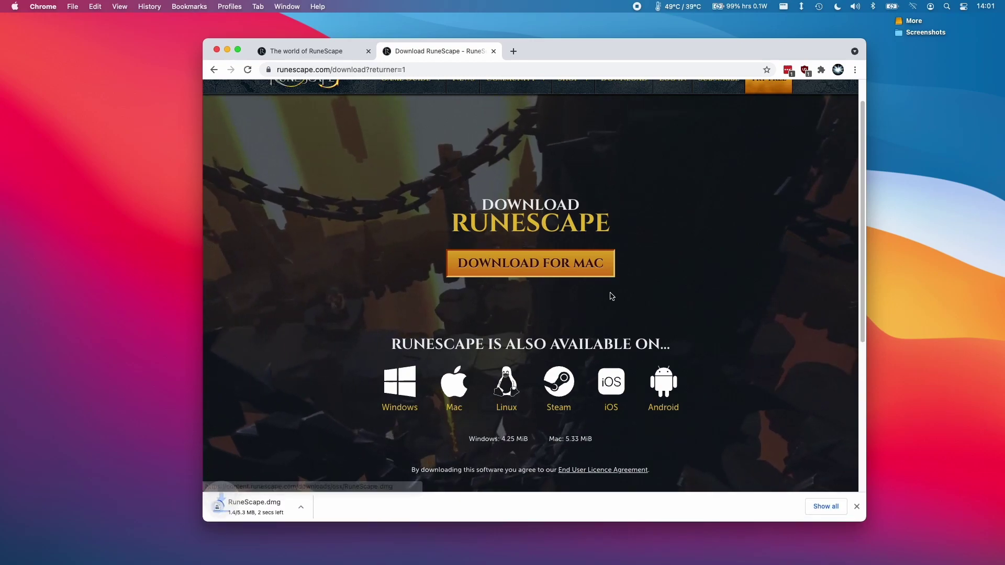
pyautogui.click(284, 510)
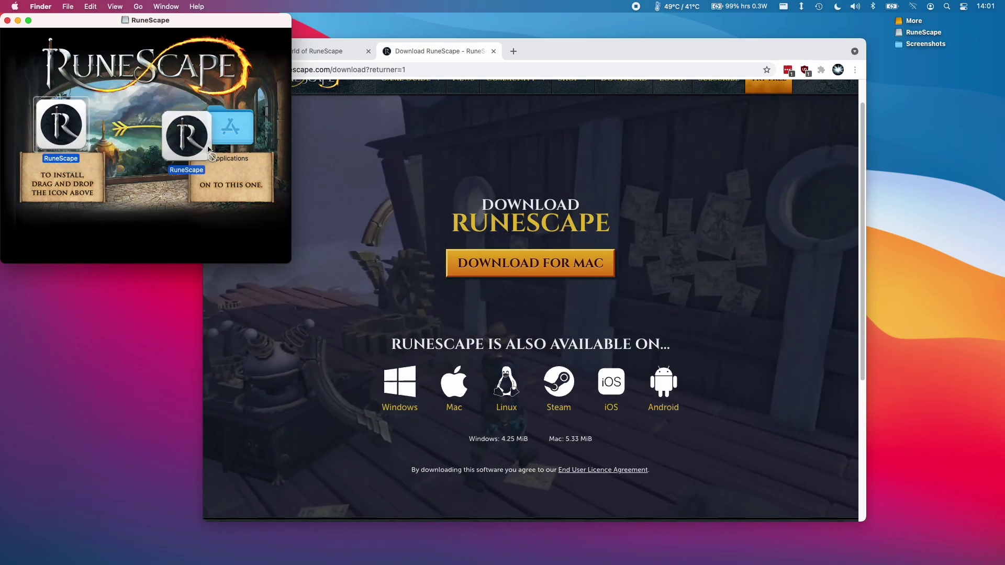
# Copy RuneScape into Applications, launch it, and allow the internet-downloaded app to open
pyautogui.moveTo(77, 137); pyautogui.dragTo(221, 142)
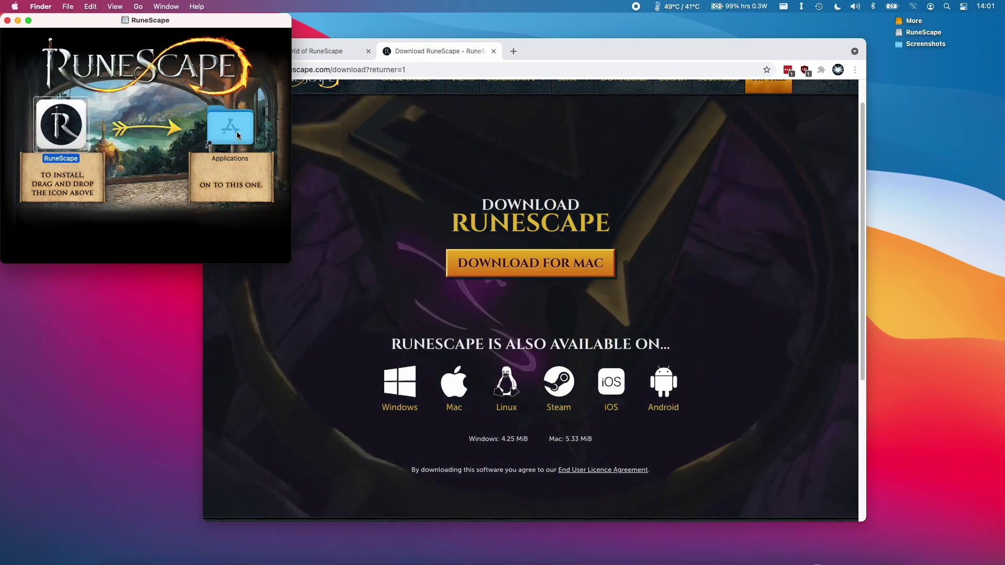
pyautogui.doubleClick(221, 142)
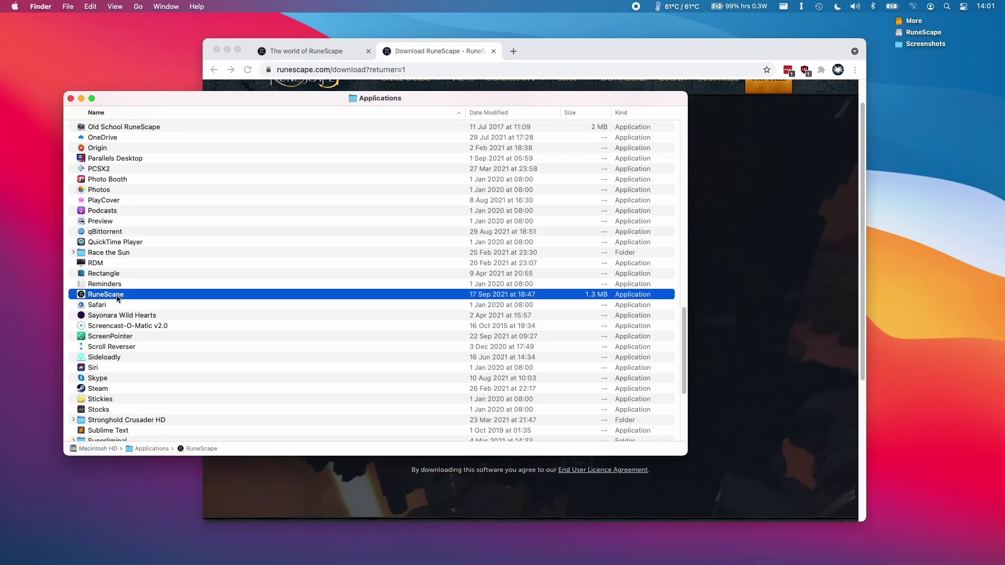
pyautogui.doubleClick(252, 298)
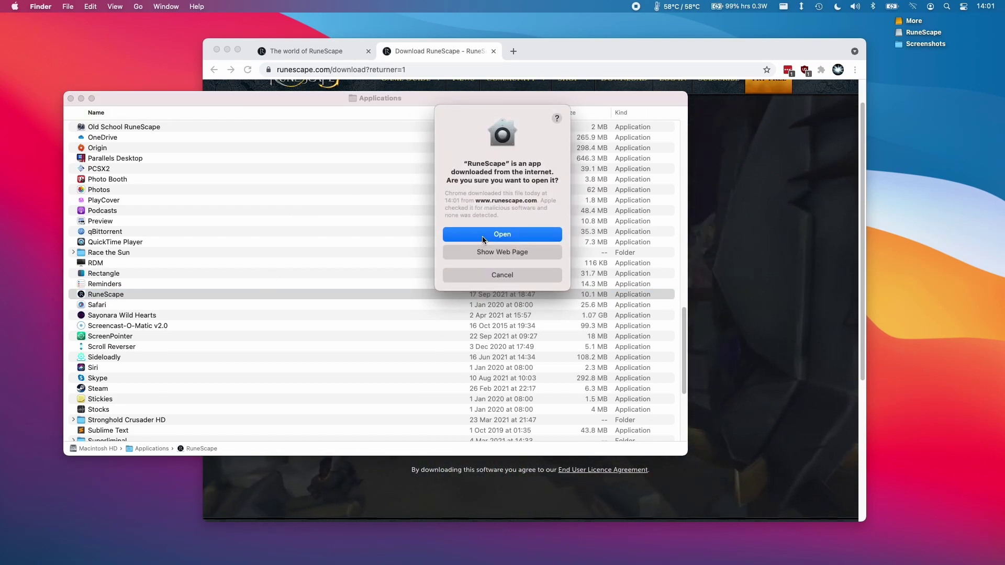
pyautogui.click(482, 237)
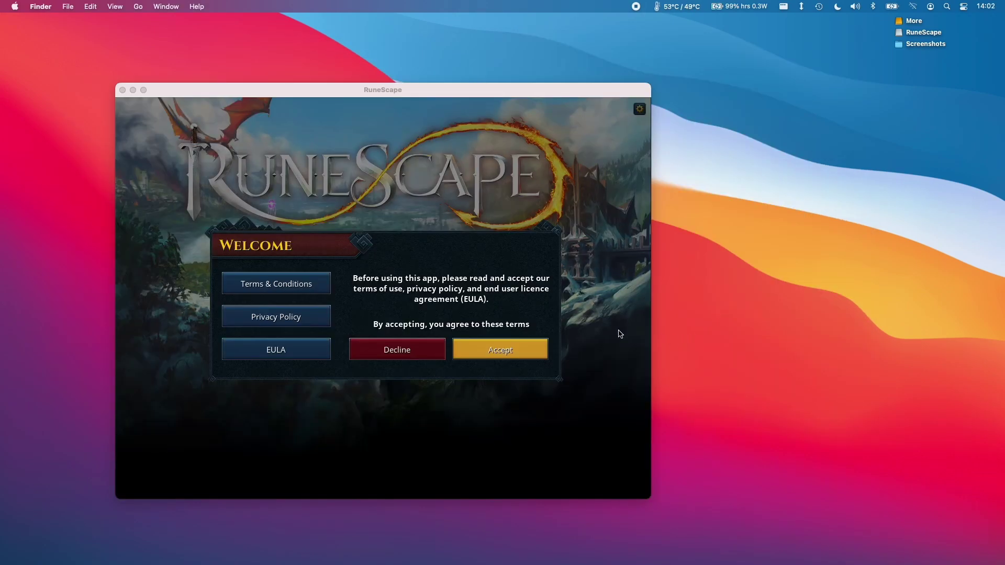
# Accept the RuneScape terms and log in with the account email and password
pyautogui.click(503, 344)
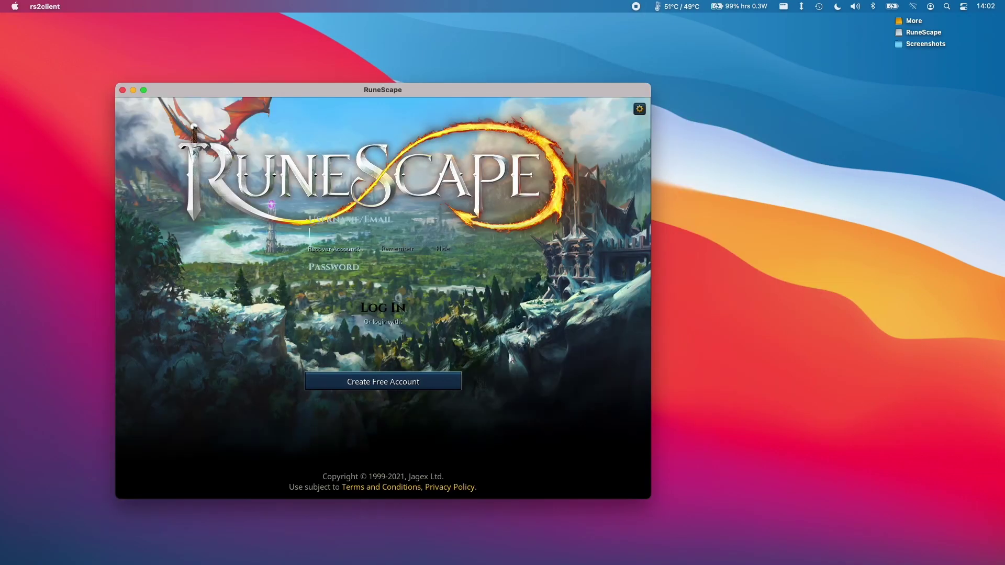
pyautogui.click(513, 358)
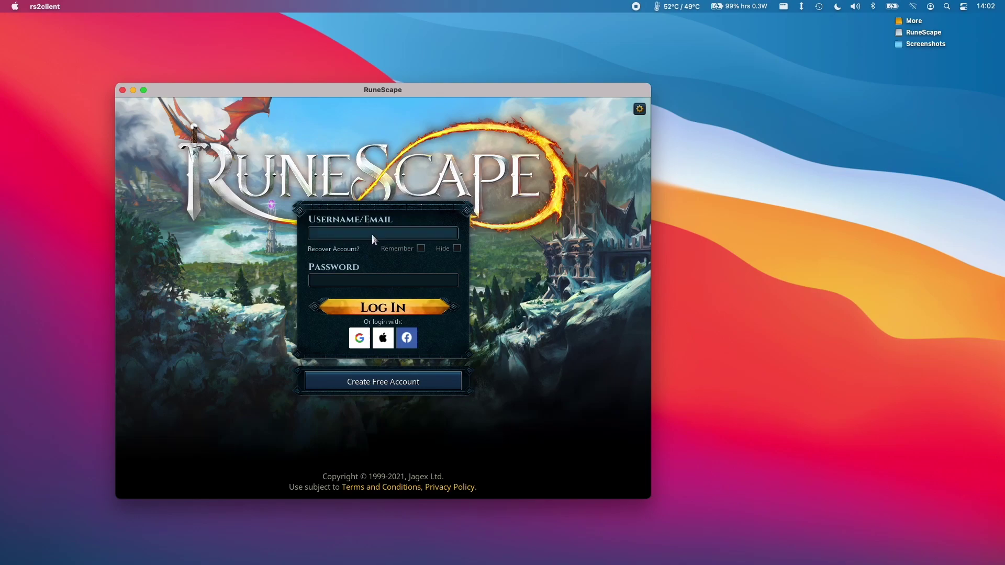
pyautogui.write('user@gmail.com')
pyautogui.press('Return')
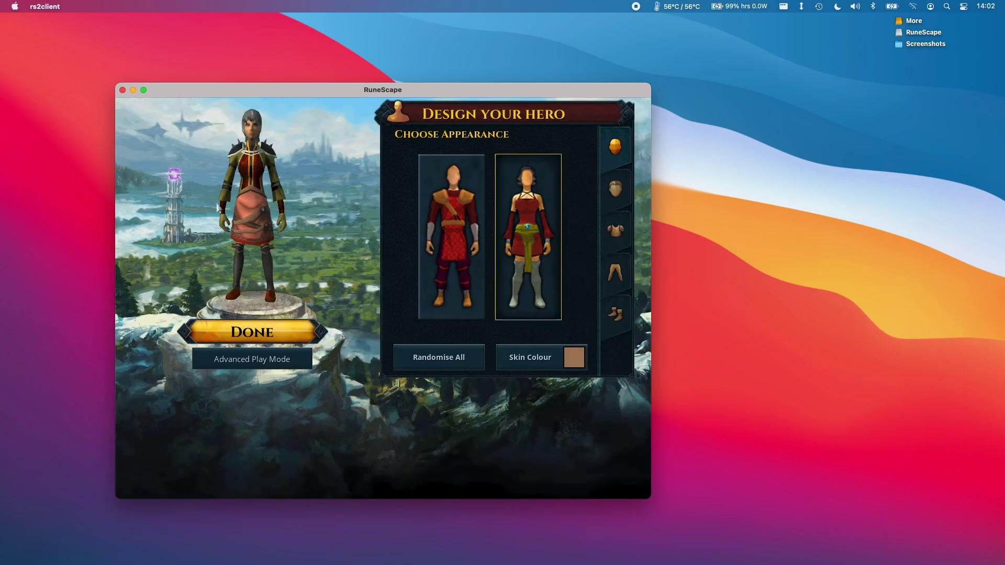
# Give the hero a male body and dark brown skin, name it Andytizer, and finish
pyautogui.moveTo(219, 207); pyautogui.dragTo(269, 211)
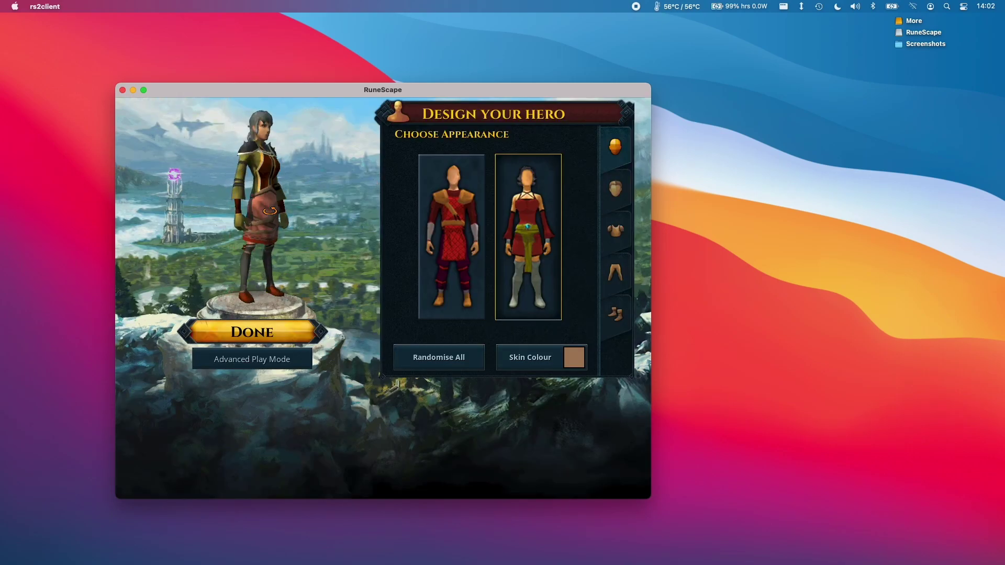
pyautogui.click(450, 312)
pyautogui.click(520, 360)
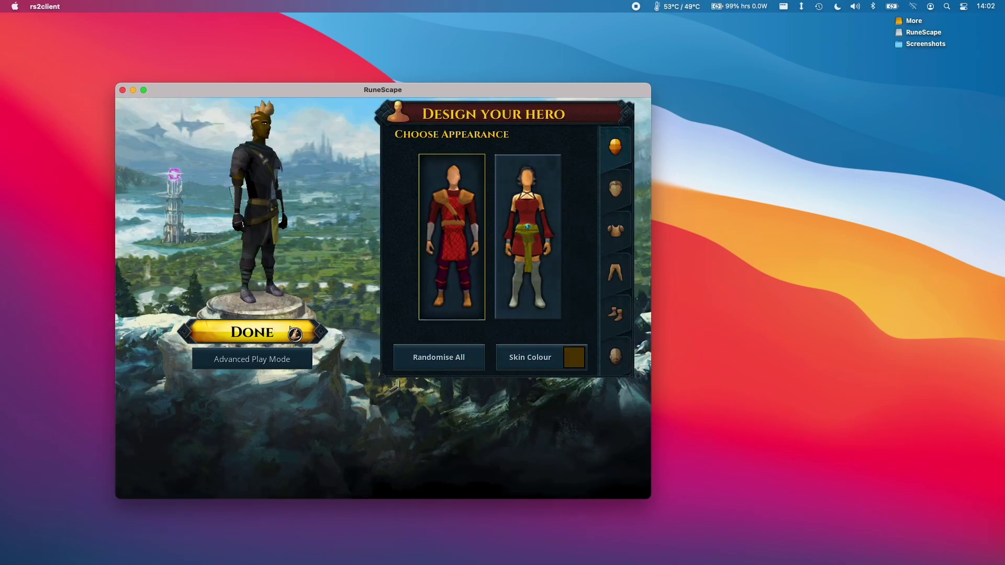
pyautogui.click(293, 336)
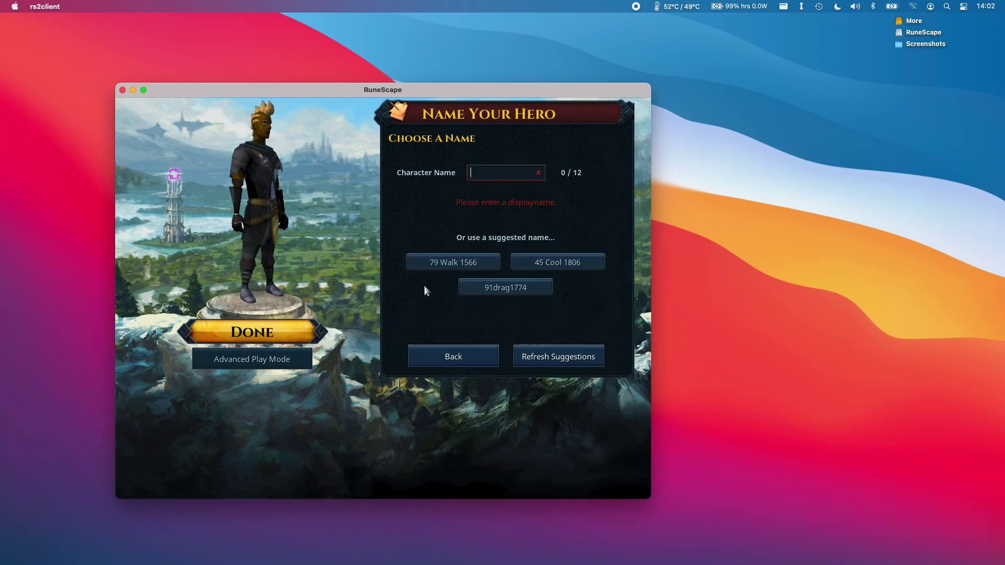
pyautogui.write('Andytizer')
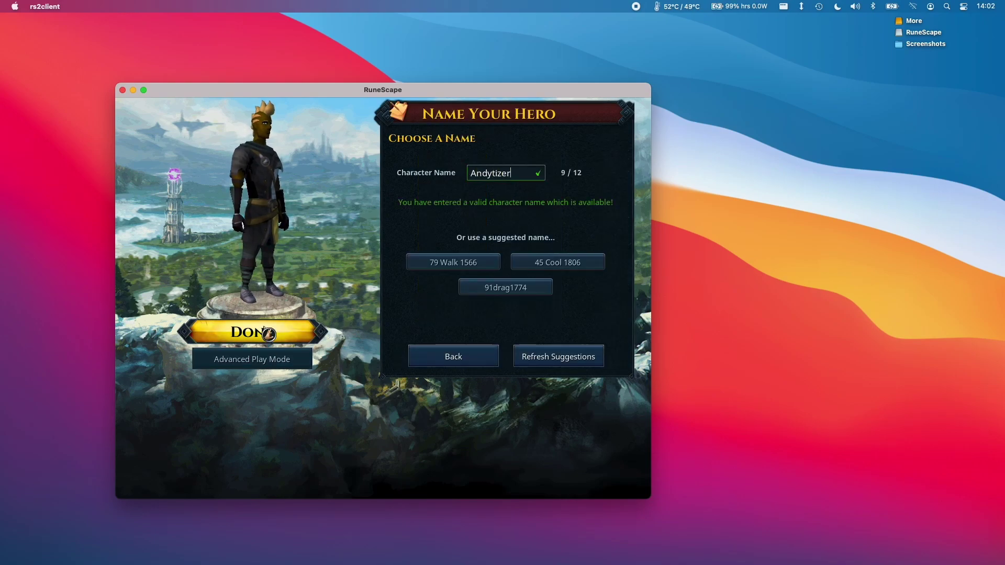
pyautogui.click(268, 334)
pyautogui.click(259, 339)
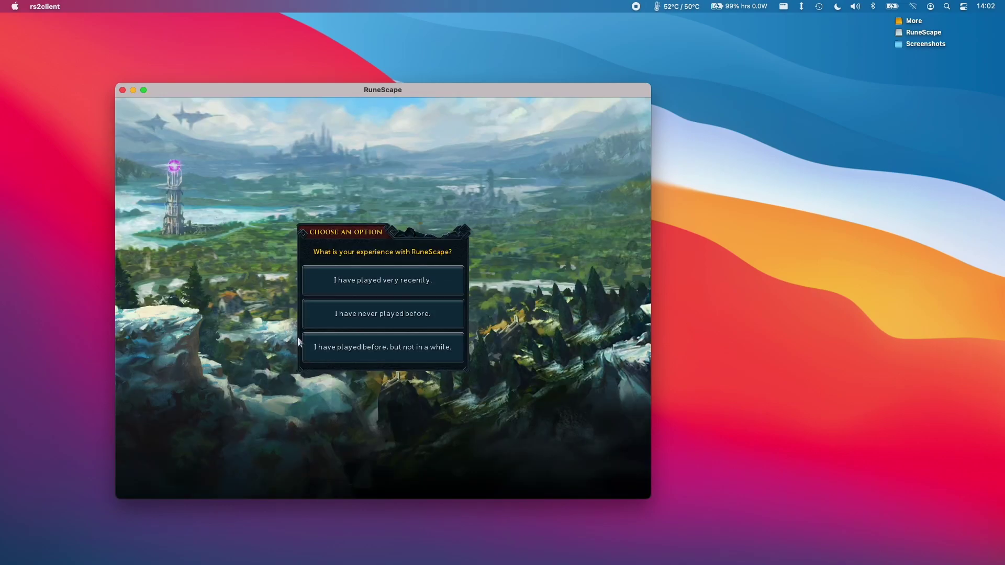
# Enter Tutorial Island as a first-time player and check floor action options
pyautogui.click(385, 315)
pyautogui.rightClick(503, 323)
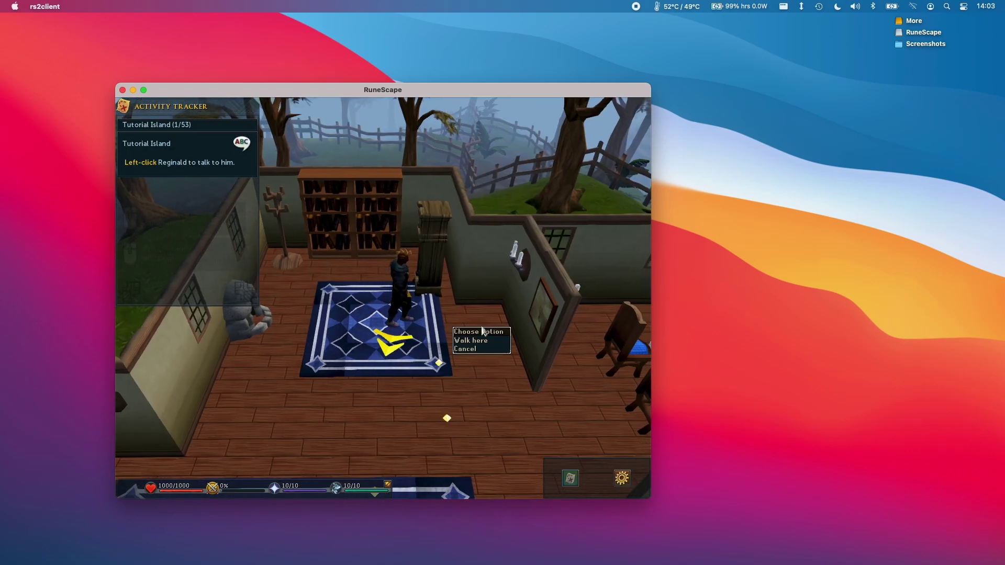
pyautogui.rightClick(385, 314)
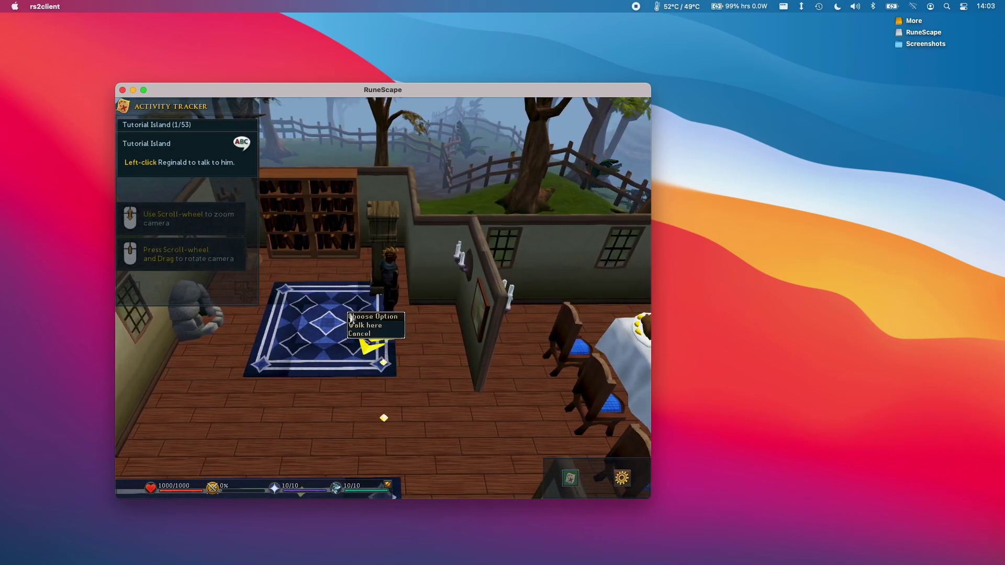
# Run displayfps in the developer console to show frame-rate stats, then dismiss Activity Monitor
pyautogui.hotkey('alt', '`')
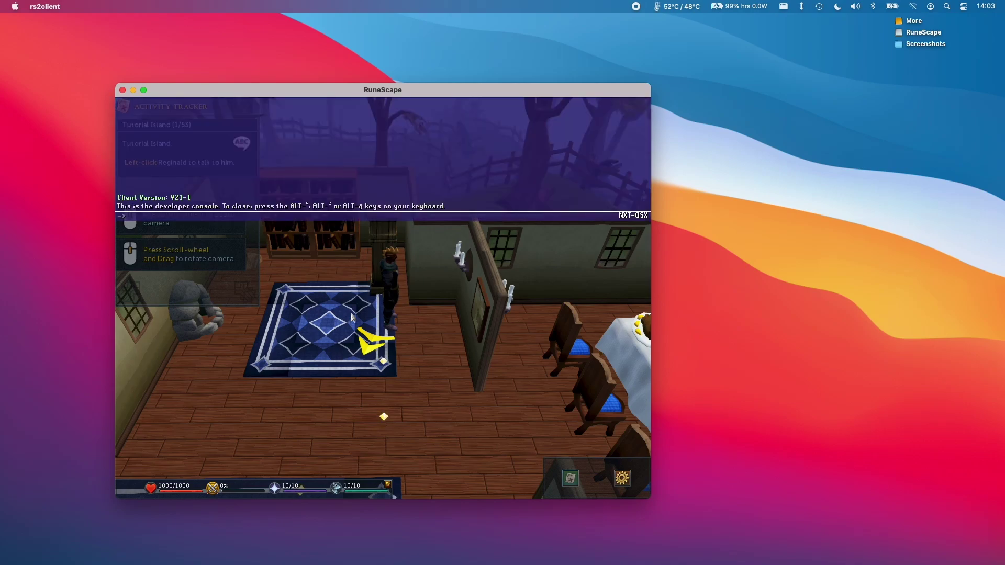
pyautogui.hotkey('alt', '`')
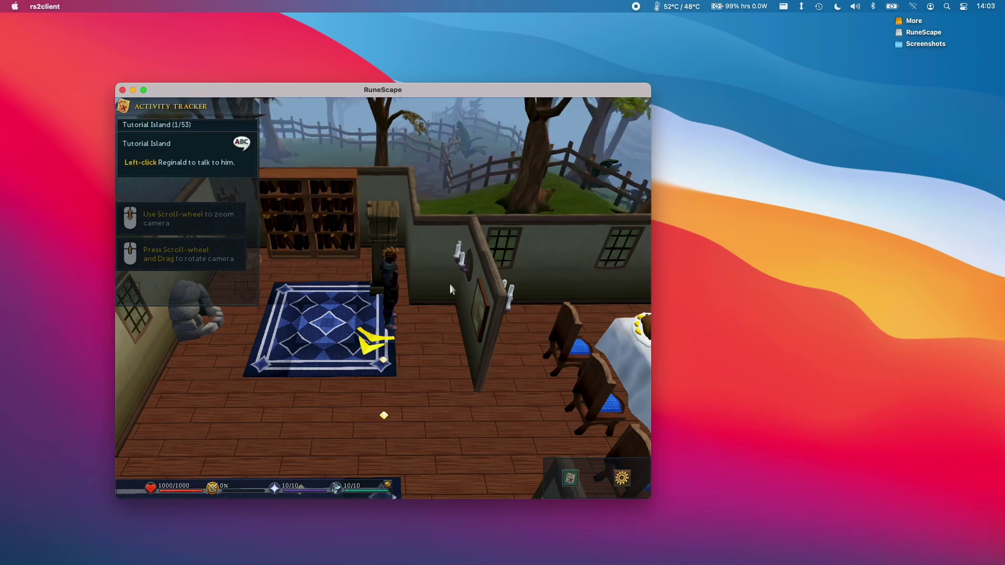
pyautogui.hotkey('alt', '`')
pyautogui.write('display')
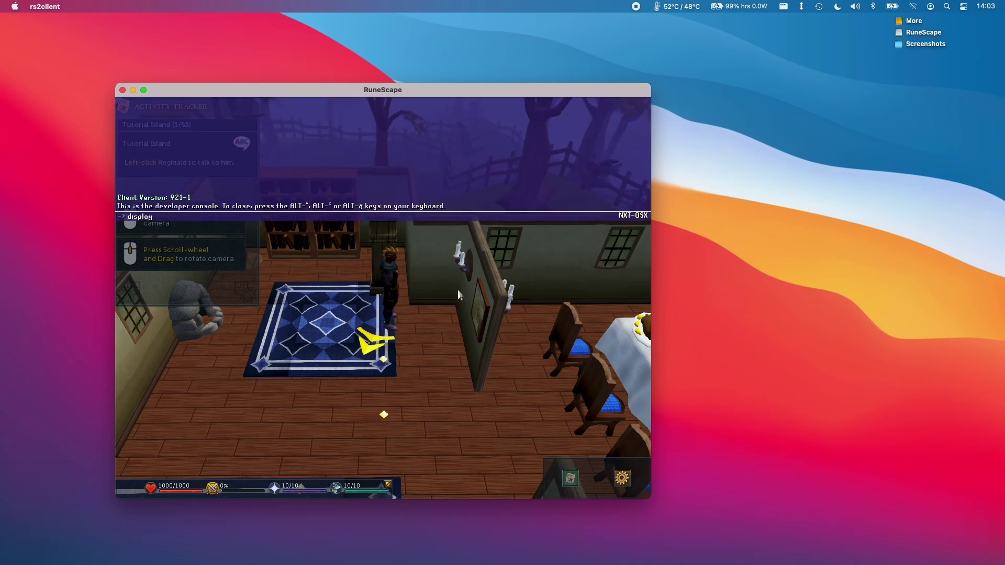
pyautogui.write('fps')
pyautogui.press('Return')
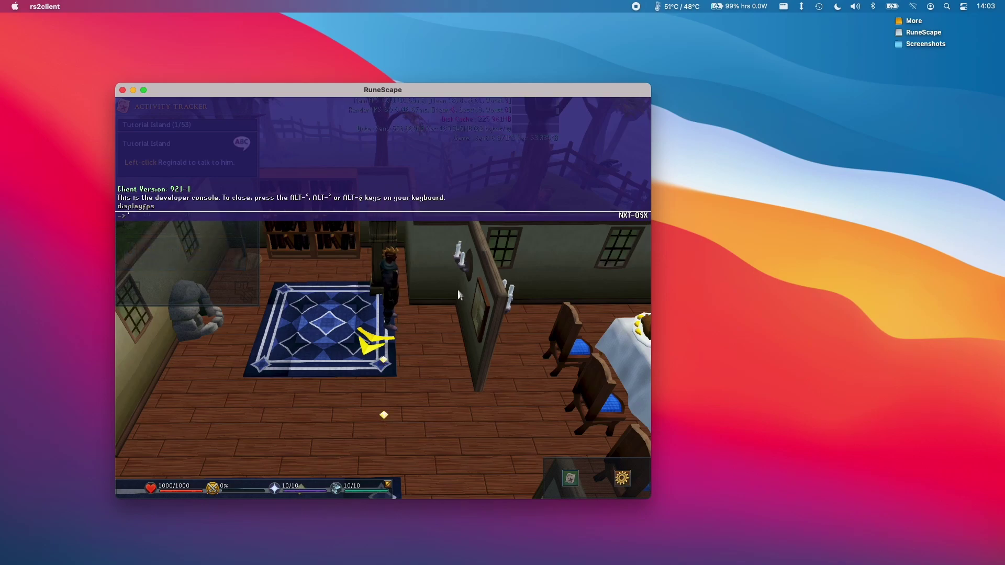
pyautogui.hotkey('alt', '`')
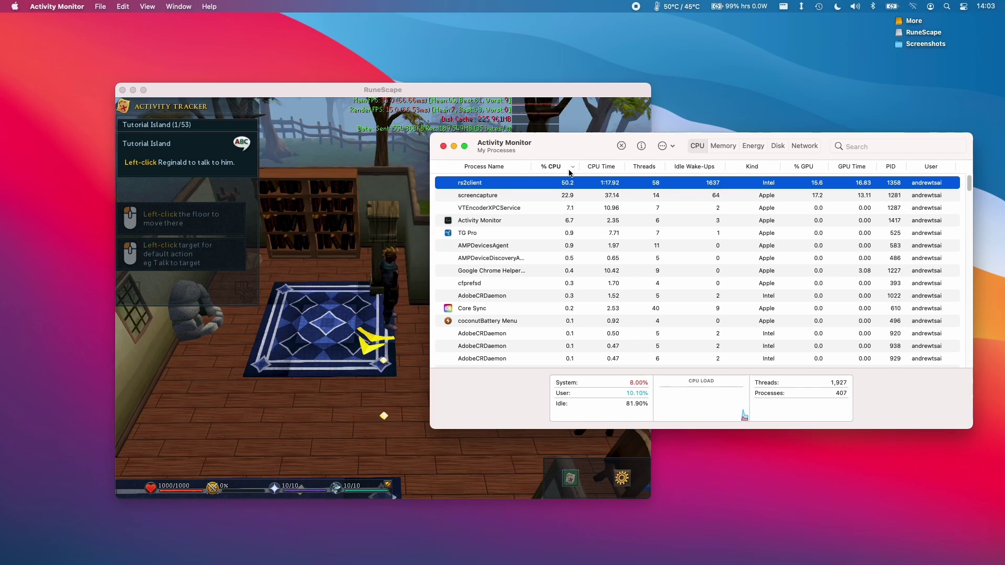
pyautogui.click(453, 146)
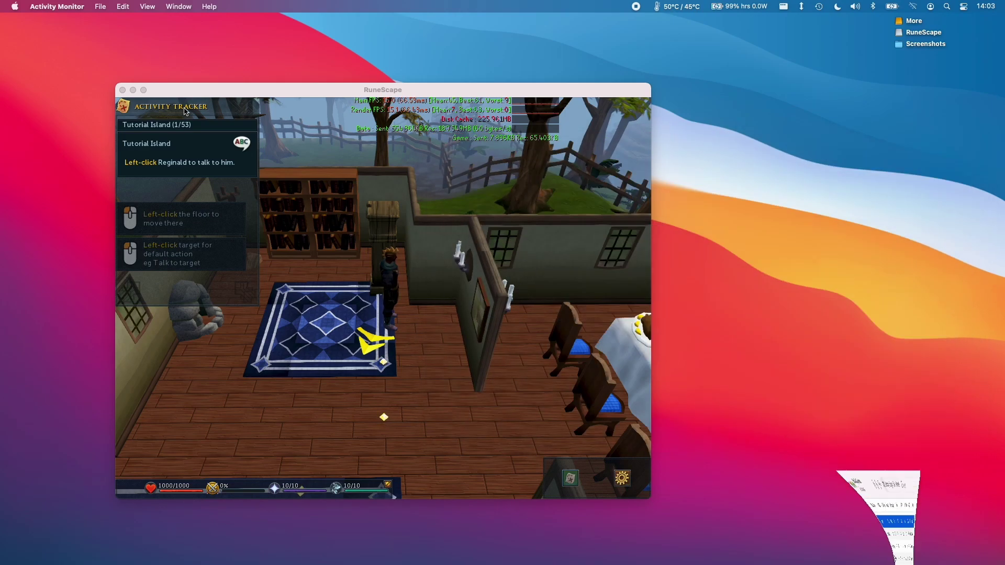
# In fullscreen, walk the hero onto the rug near Reginald, then return to windowed mode
pyautogui.click(142, 90)
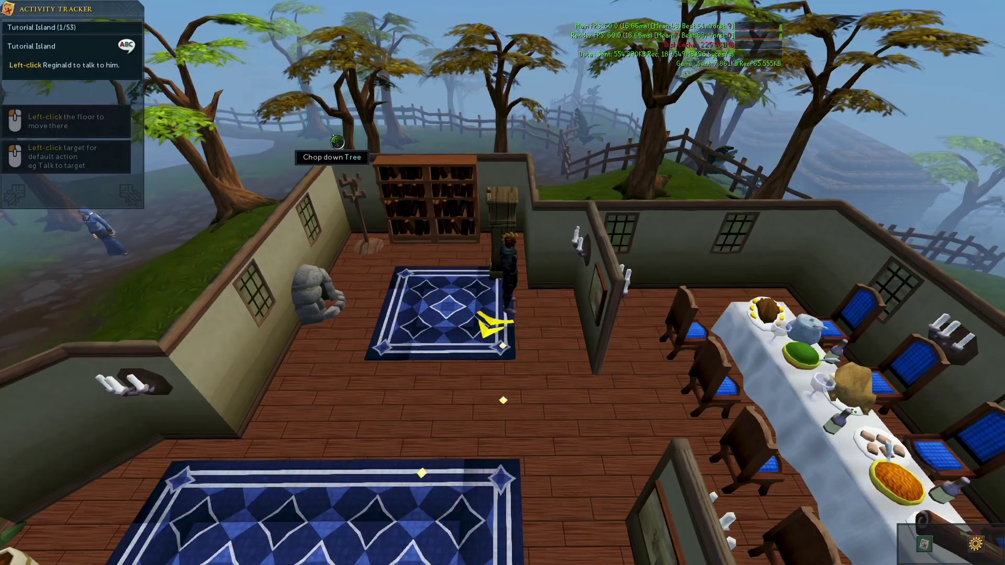
pyautogui.click(437, 346)
pyautogui.scroll(5, 347, 414)
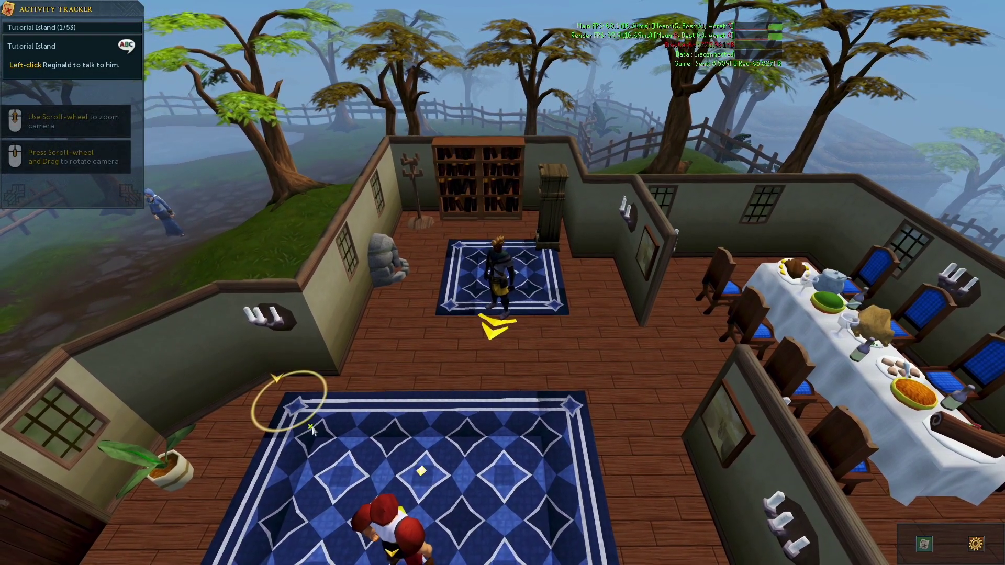
pyautogui.moveTo(310, 428); pyautogui.dragTo(601, 380)
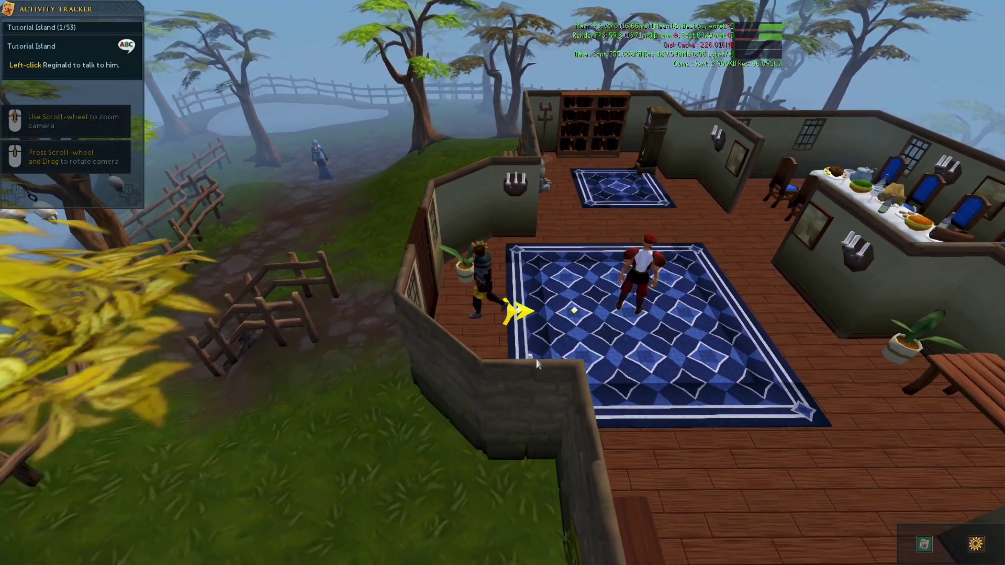
pyautogui.moveTo(600, 380); pyautogui.dragTo(547, 362)
pyautogui.click(685, 326)
pyautogui.moveTo(685, 327); pyautogui.dragTo(659, 376)
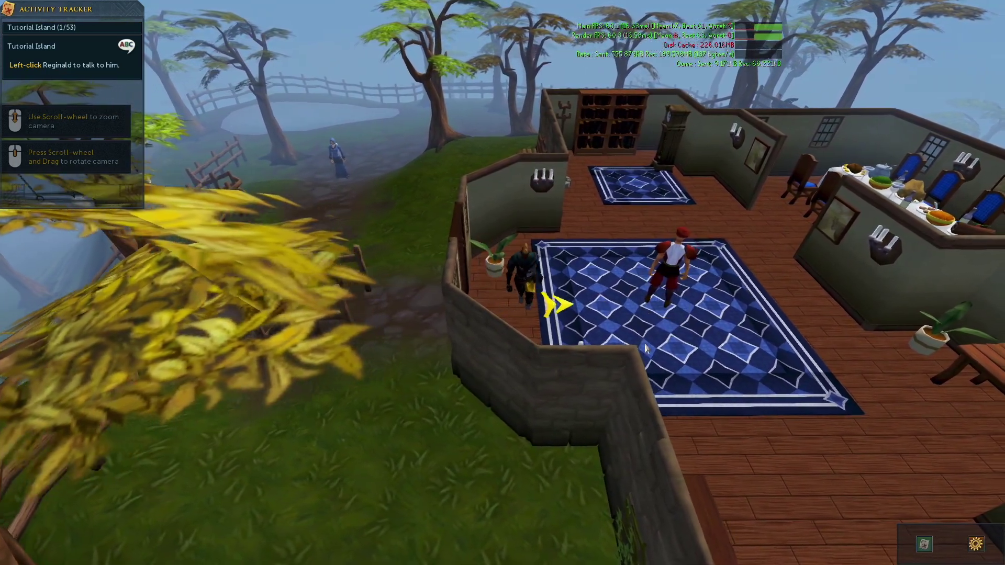
pyautogui.scroll(-3, 659, 376)
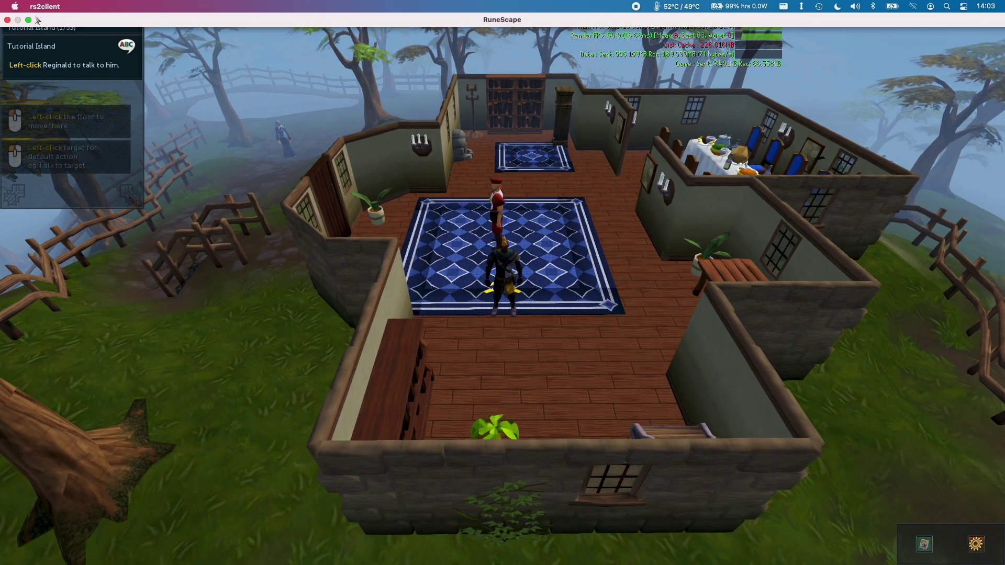
pyautogui.click(27, 19)
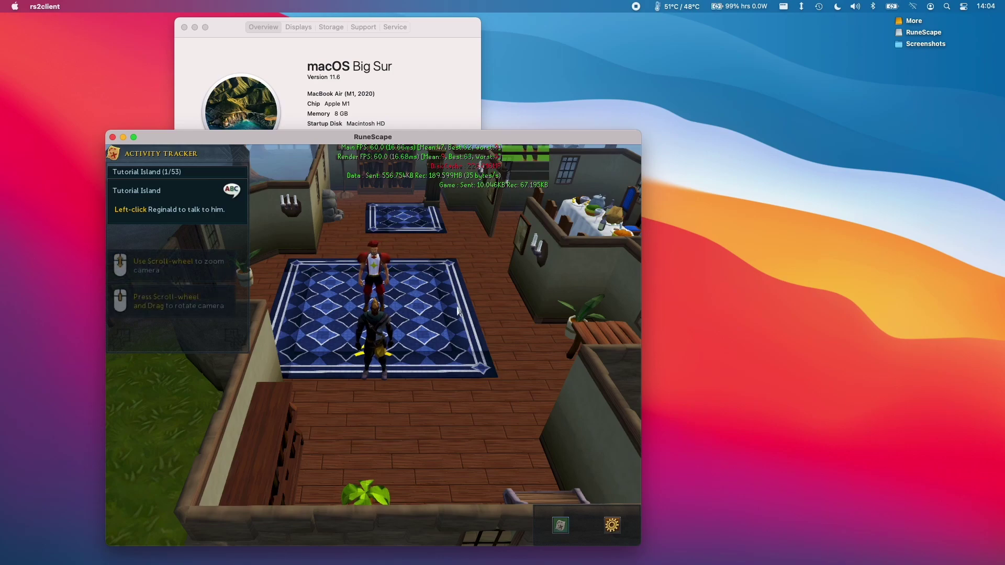
pyautogui.scroll(-5, 457, 311)
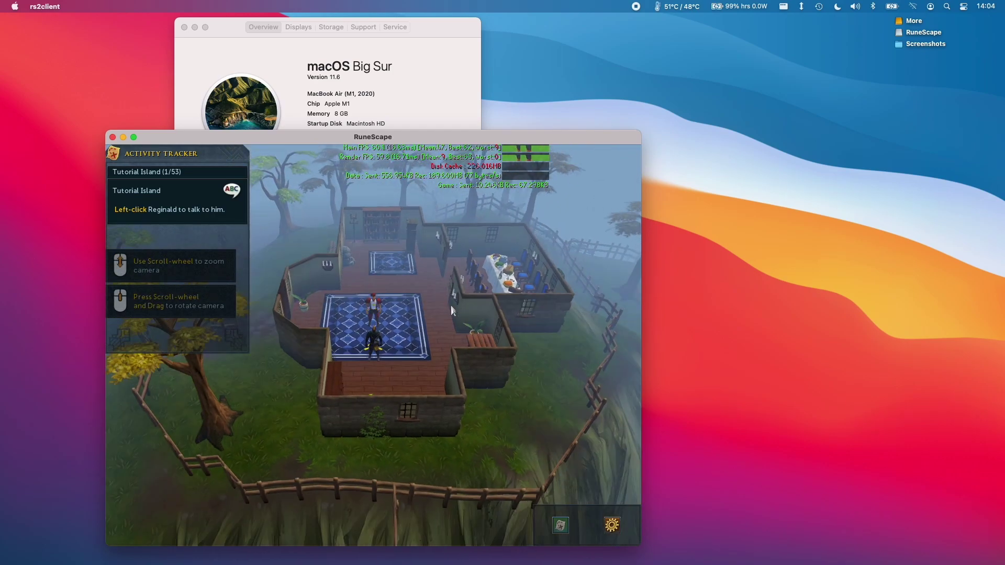